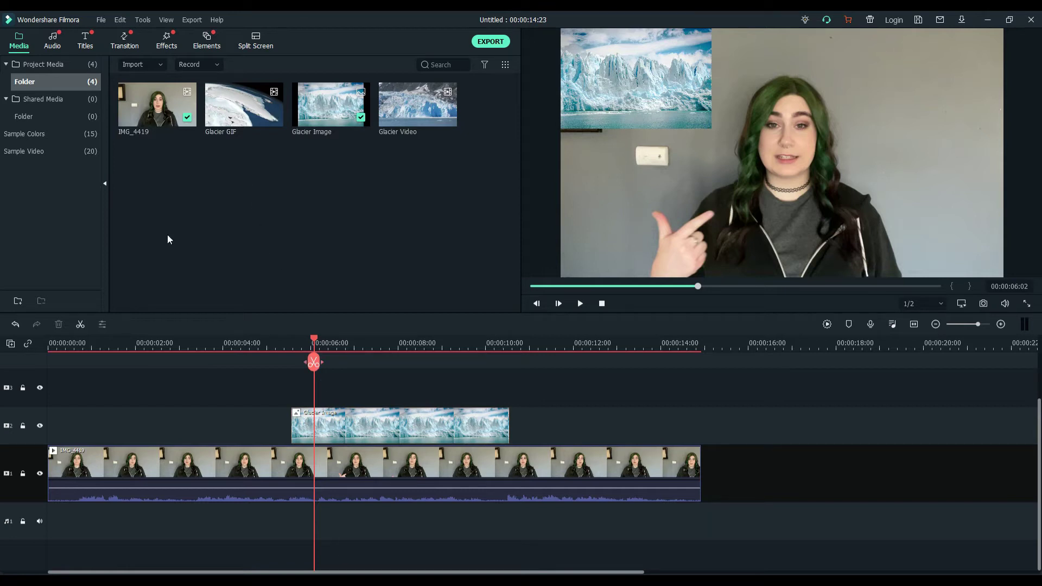
Add Glacier GIF to the third video track at 00:00:06:02 and shrink it to sit below the glacier image in the frame
{"action": "left_click_drag", "start_coordinate": [242, 93], "coordinate": [318, 398]}
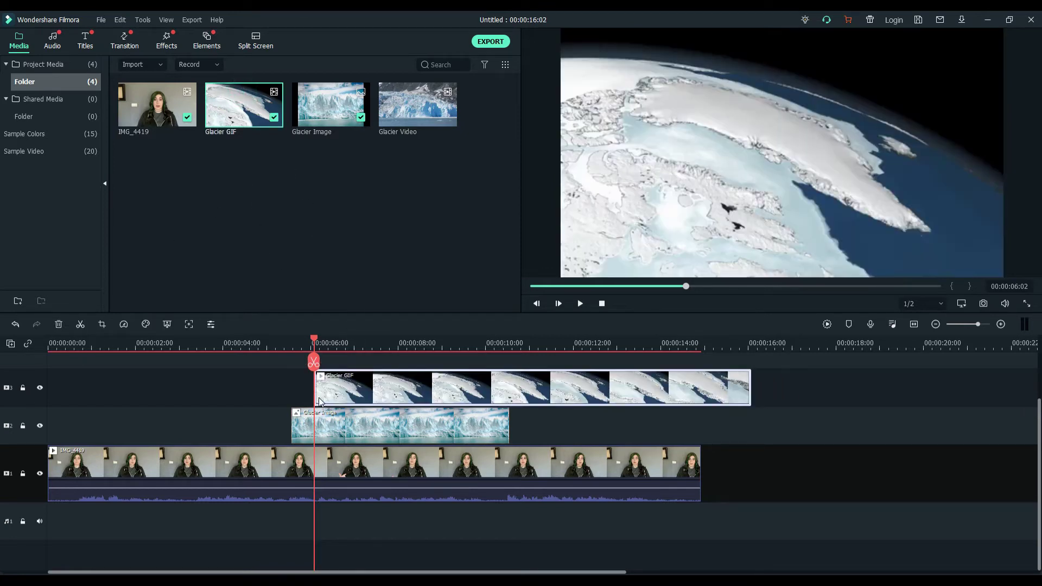
{"action": "left_click_drag", "start_coordinate": [562, 30], "coordinate": [624, 188]}
{"action": "left_click", "coordinate": [947, 245]}
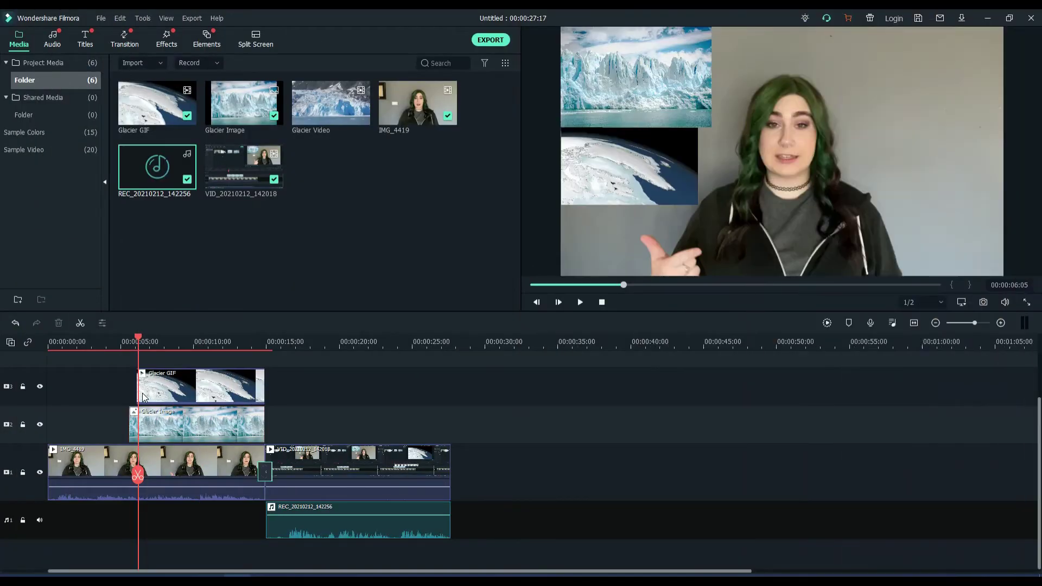
Look through the title template categories, from Openers and Titles to End Credits and the New Concept groups
{"action": "scroll", "coordinate": [145, 402], "scroll_direction": "up", "scroll_amount": 3}
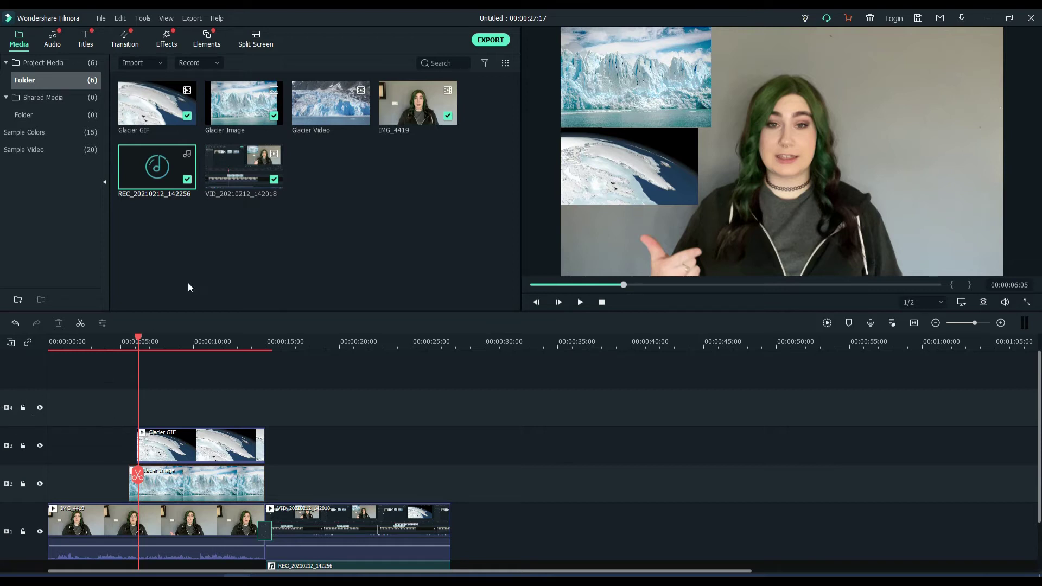
{"action": "left_click", "coordinate": [85, 38]}
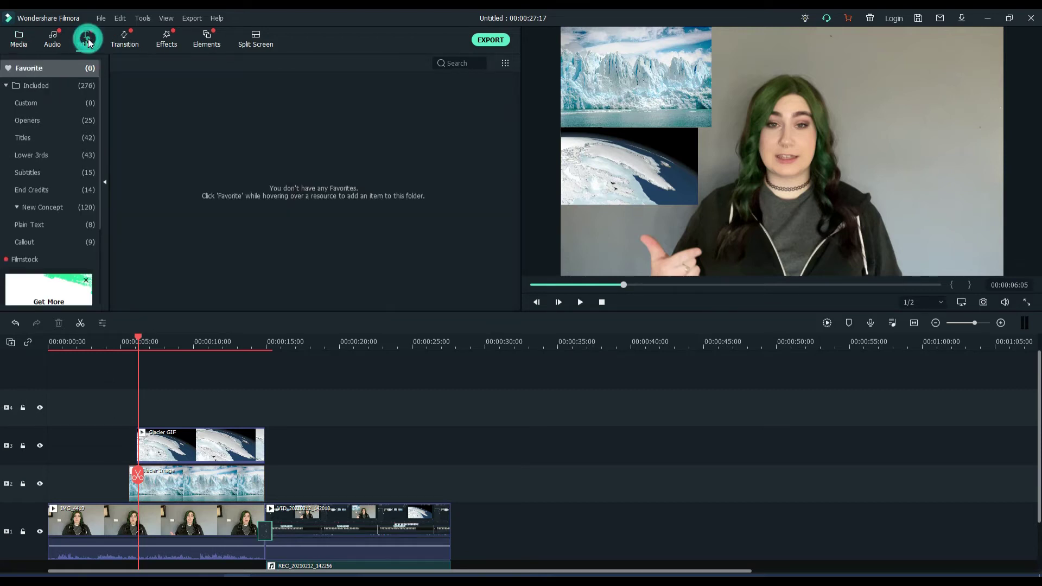
{"action": "left_click", "coordinate": [32, 121]}
{"action": "left_click", "coordinate": [34, 139]}
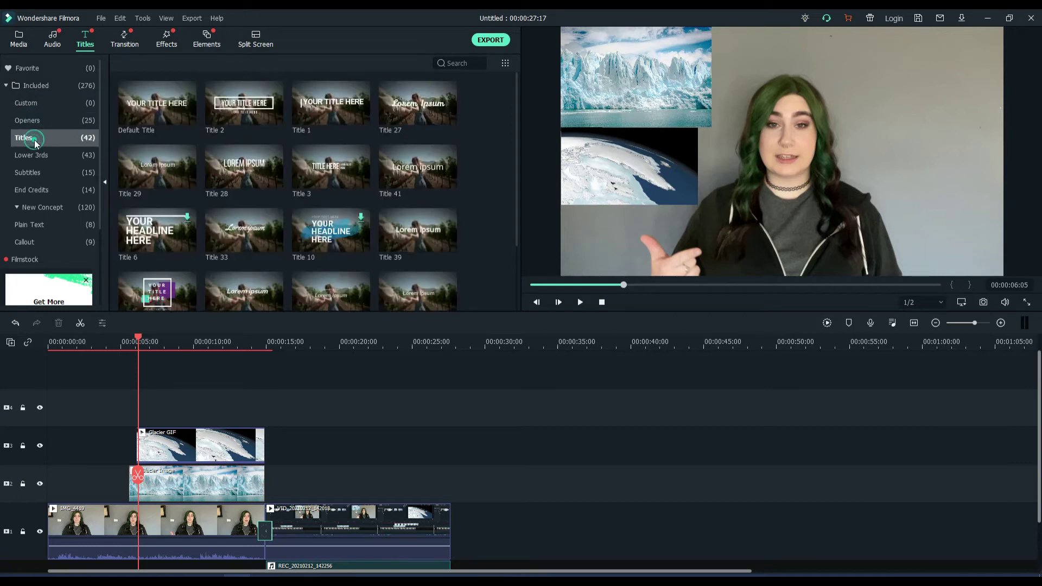
{"action": "left_click", "coordinate": [40, 152]}
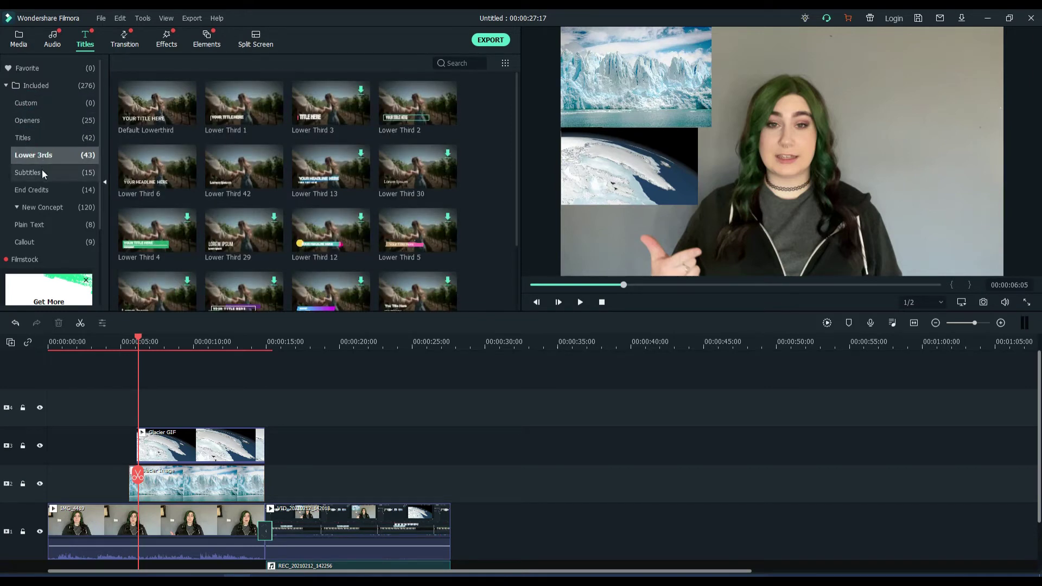
{"action": "left_click", "coordinate": [41, 171]}
{"action": "left_click", "coordinate": [48, 191]}
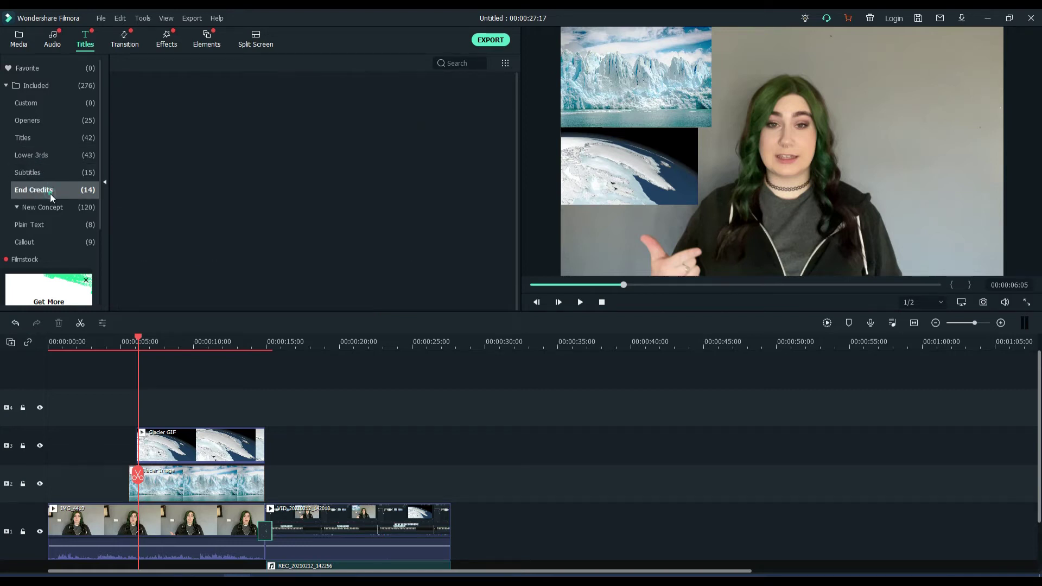
{"action": "left_click", "coordinate": [50, 202]}
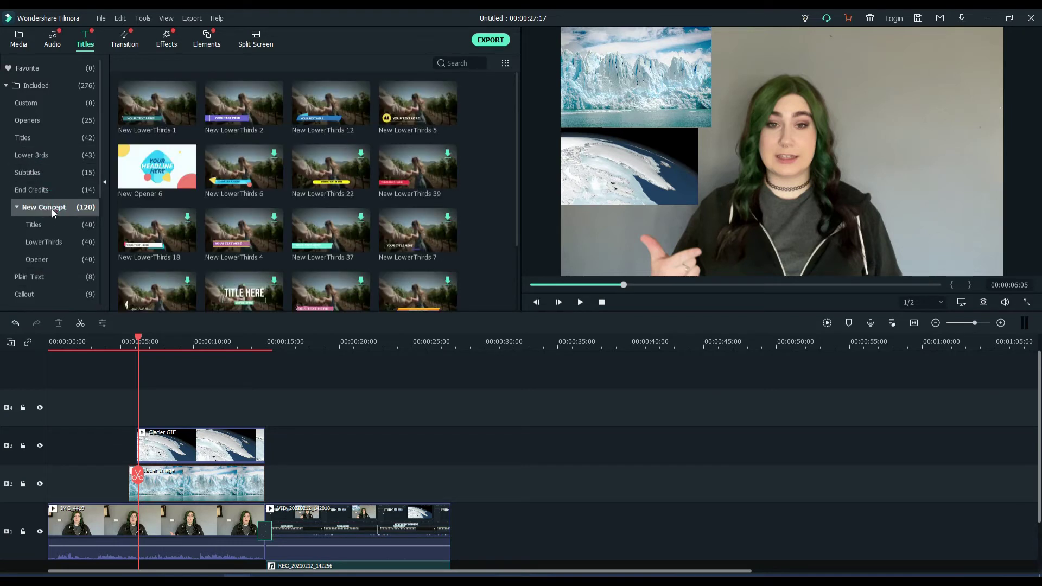
{"action": "left_click", "coordinate": [51, 227]}
{"action": "left_click", "coordinate": [52, 243]}
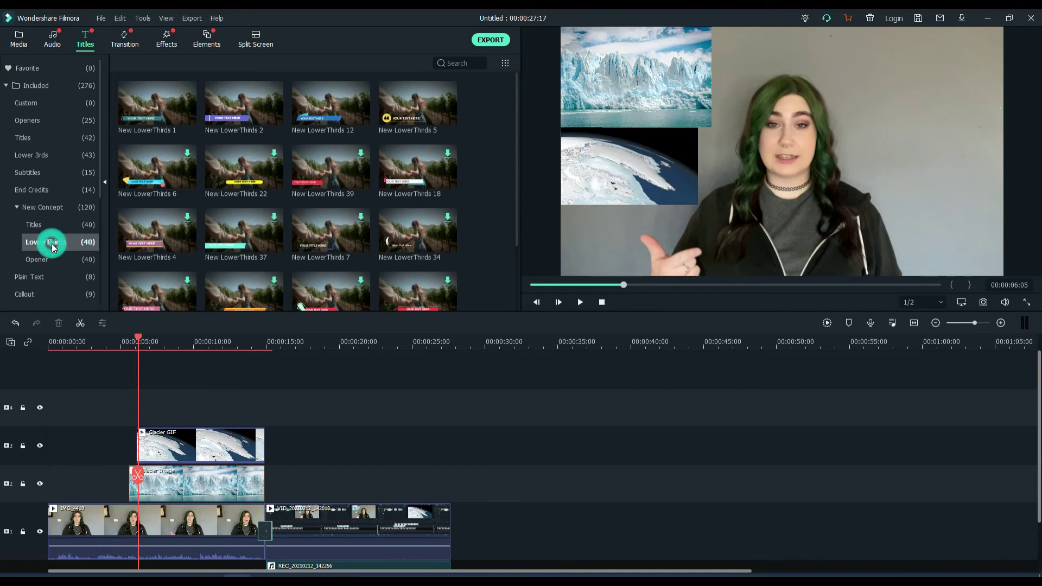
{"action": "left_click", "coordinate": [51, 259]}
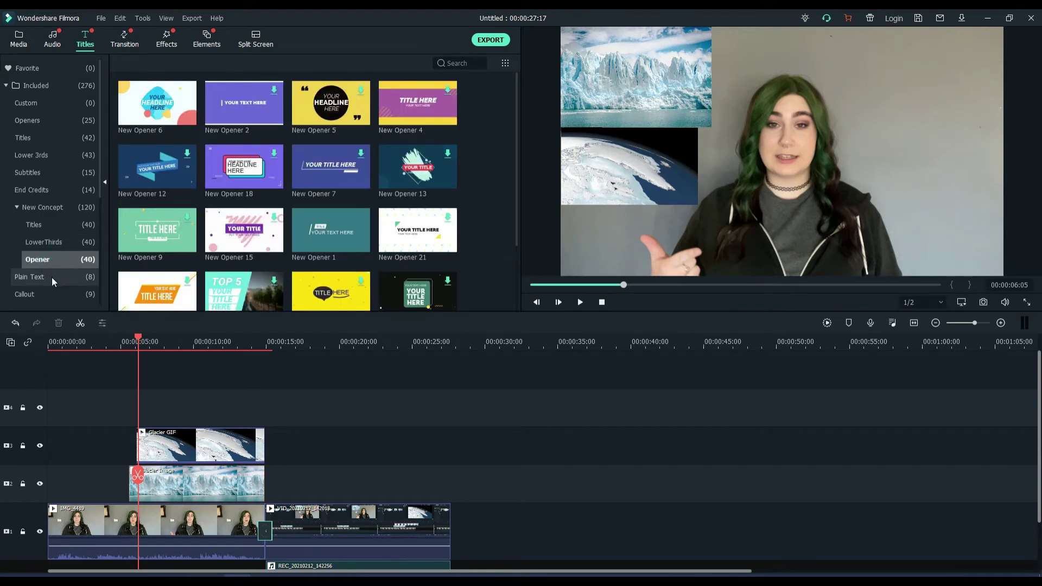
Add the Basic 5 plain text title to the fourth video track, starting at the playhead above Glacier GIF
{"action": "left_click", "coordinate": [52, 277]}
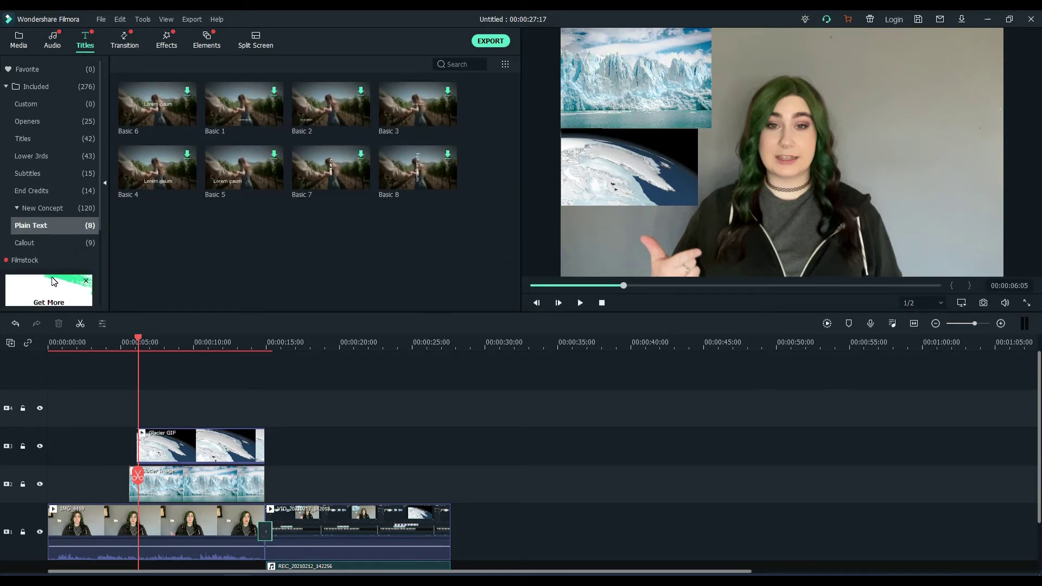
{"action": "left_click", "coordinate": [232, 171]}
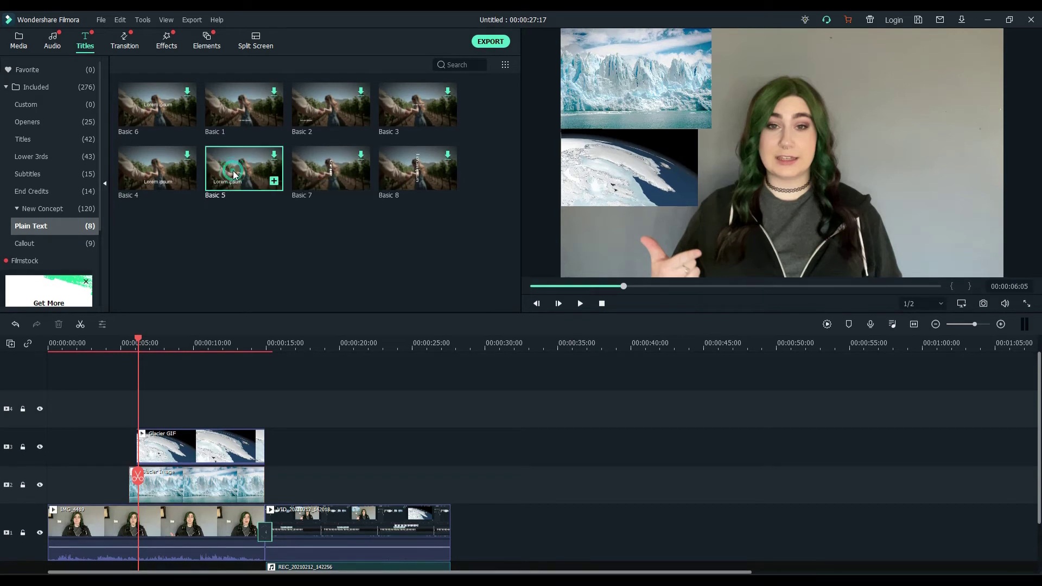
{"action": "left_click_drag", "start_coordinate": [243, 171], "coordinate": [137, 412]}
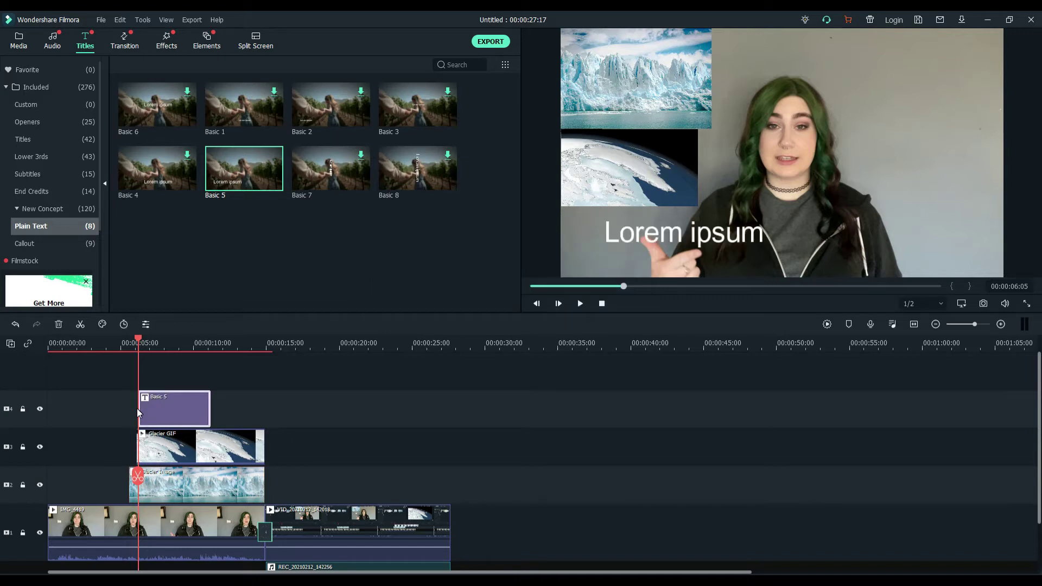
Replace the Basic 5 title's placeholder text with "Glaciers"
{"action": "left_click", "coordinate": [633, 235]}
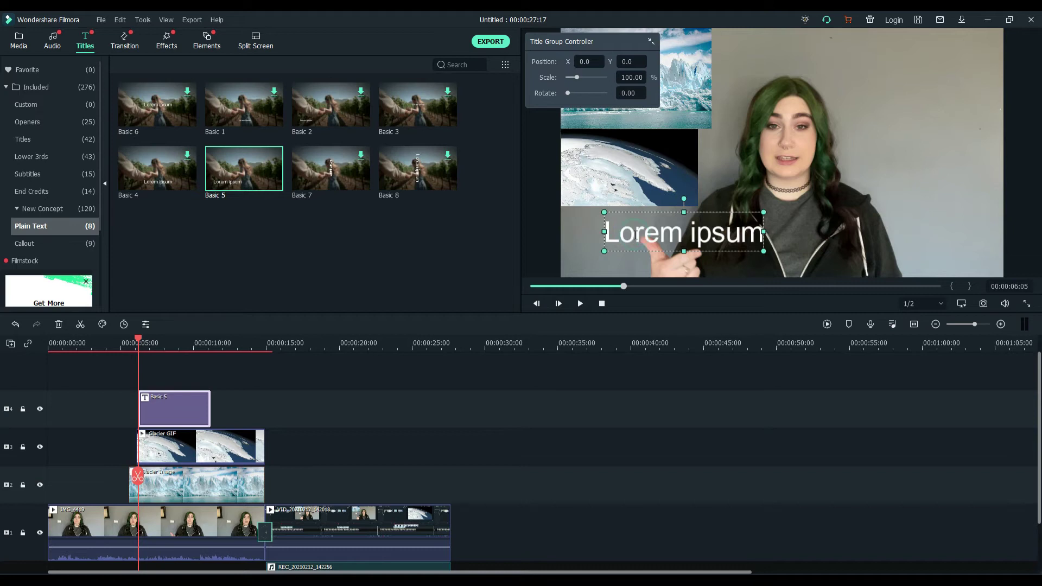
{"action": "double_click", "coordinate": [631, 239]}
{"action": "left_click", "coordinate": [285, 125]}
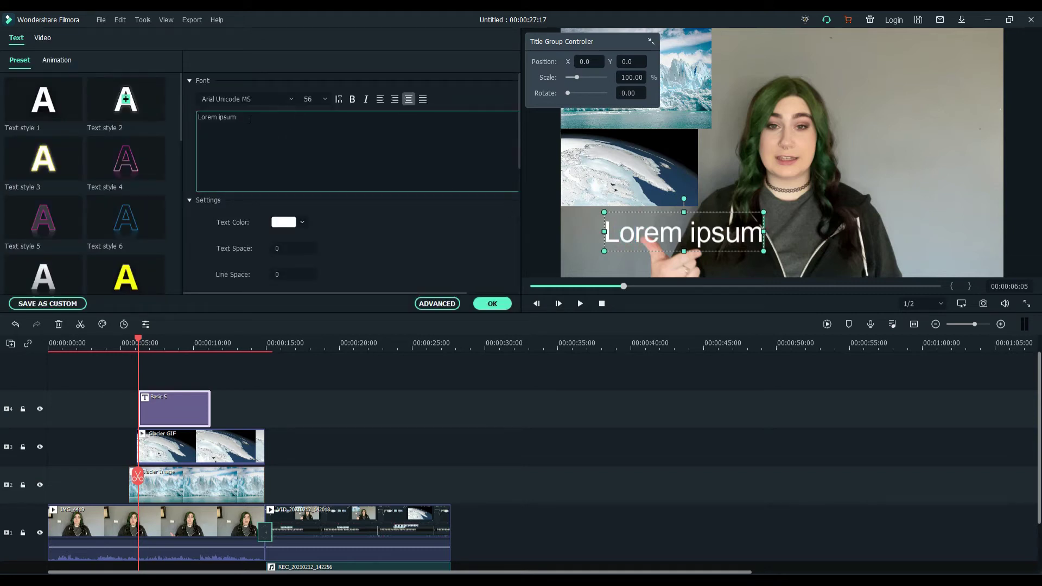
{"action": "triple_click", "coordinate": [250, 117]}
{"action": "type", "text": "Glaciers"}
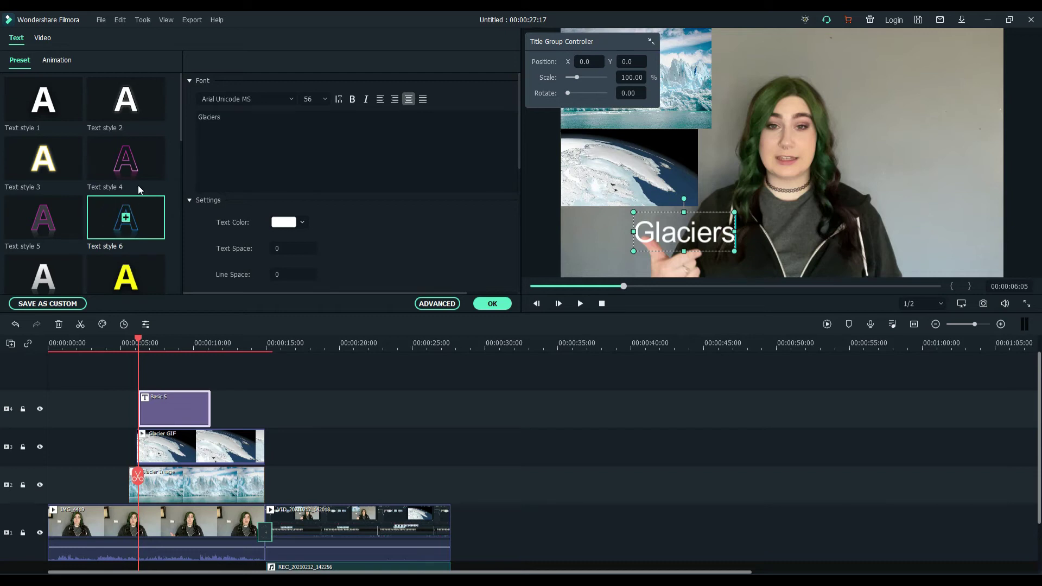
Compare Text styles 6, 22 and 21 on the Glaciers title and apply Text style 22
{"action": "left_click", "coordinate": [127, 221]}
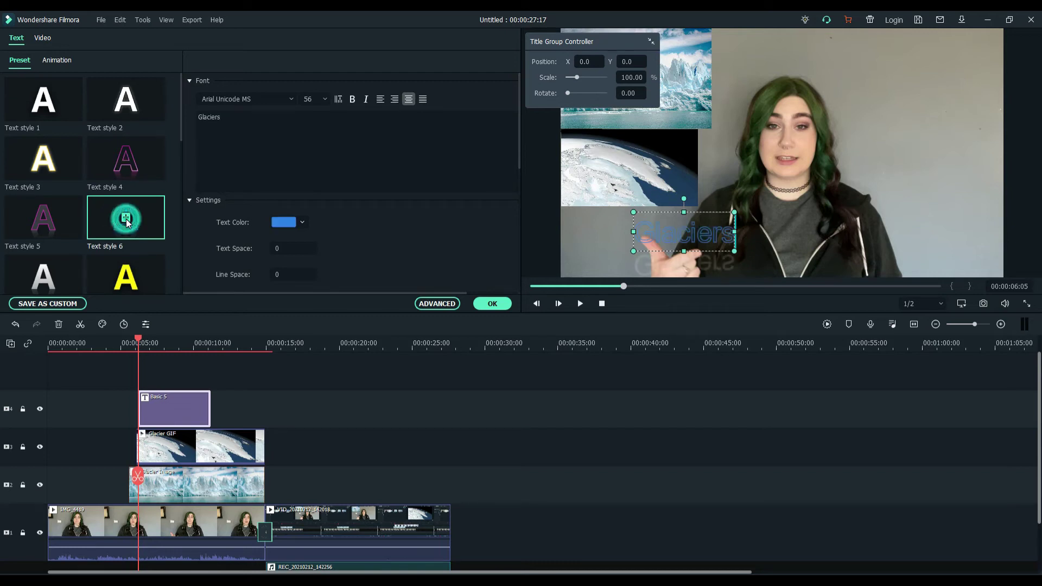
{"action": "scroll", "coordinate": [127, 220], "scroll_direction": "down", "scroll_amount": 8}
{"action": "left_click", "coordinate": [129, 199]}
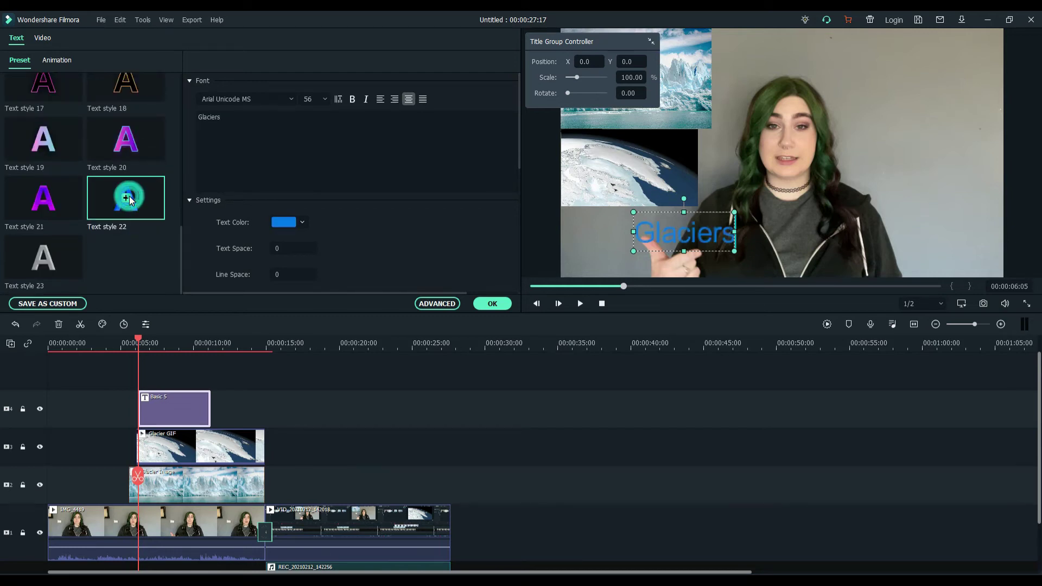
{"action": "left_click", "coordinate": [45, 198]}
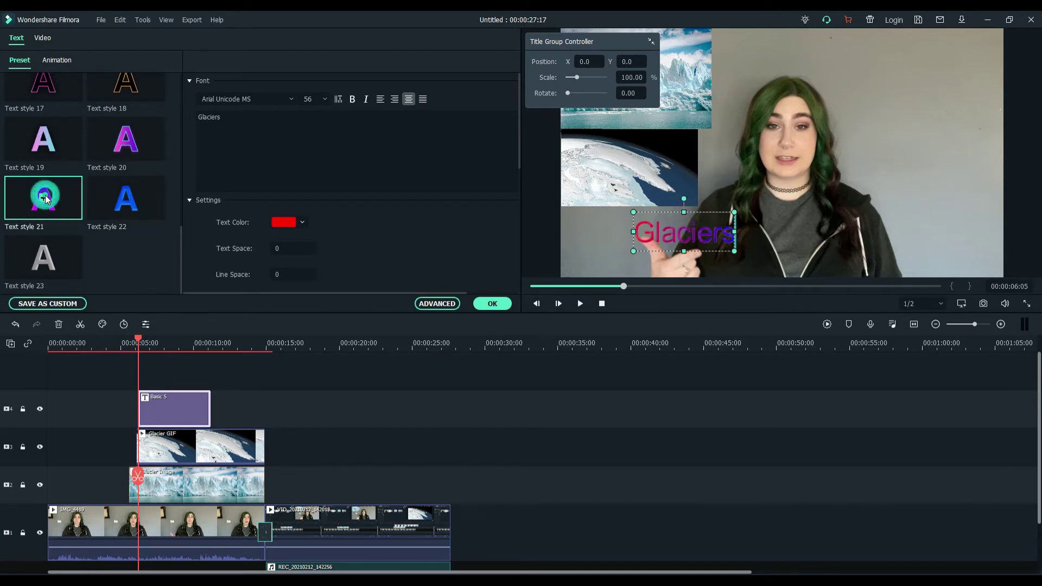
{"action": "left_click", "coordinate": [125, 199]}
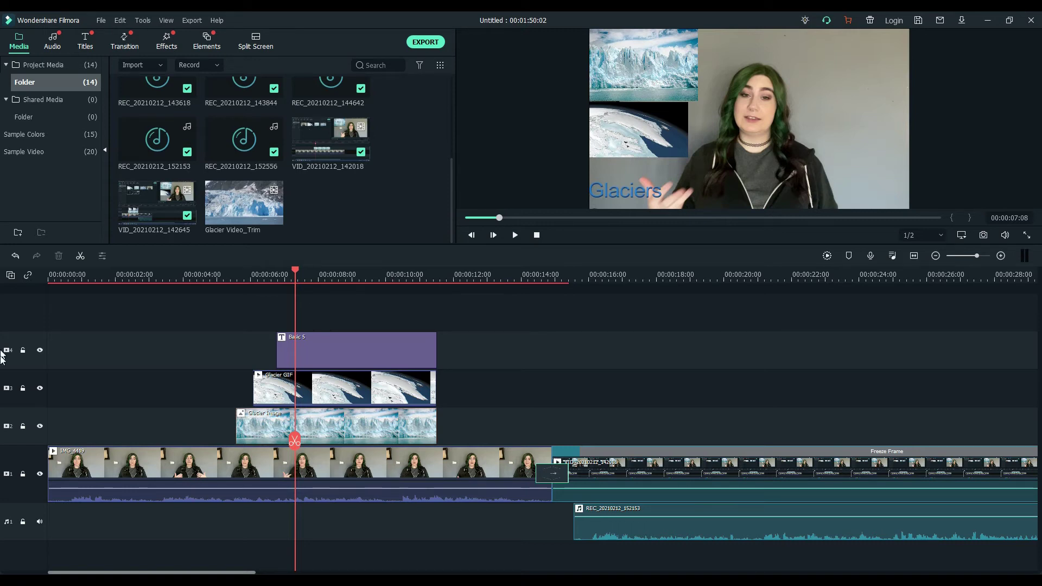
Add a new video track above the title and place Glacier Video_Trim on it at 00:00:07:08
{"action": "right_click", "coordinate": [24, 308]}
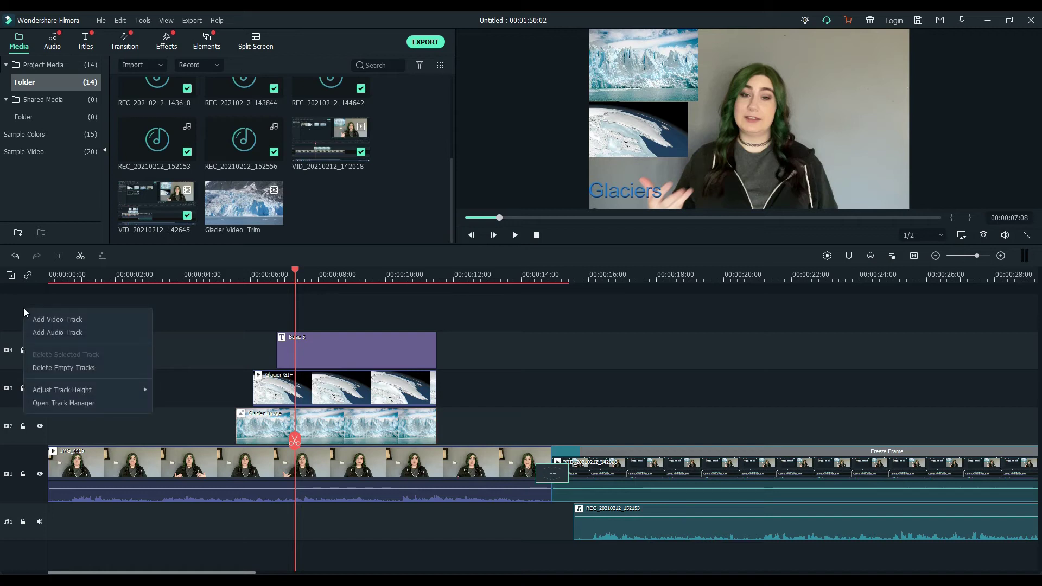
{"action": "left_click", "coordinate": [59, 319]}
{"action": "left_click_drag", "start_coordinate": [230, 208], "coordinate": [297, 344]}
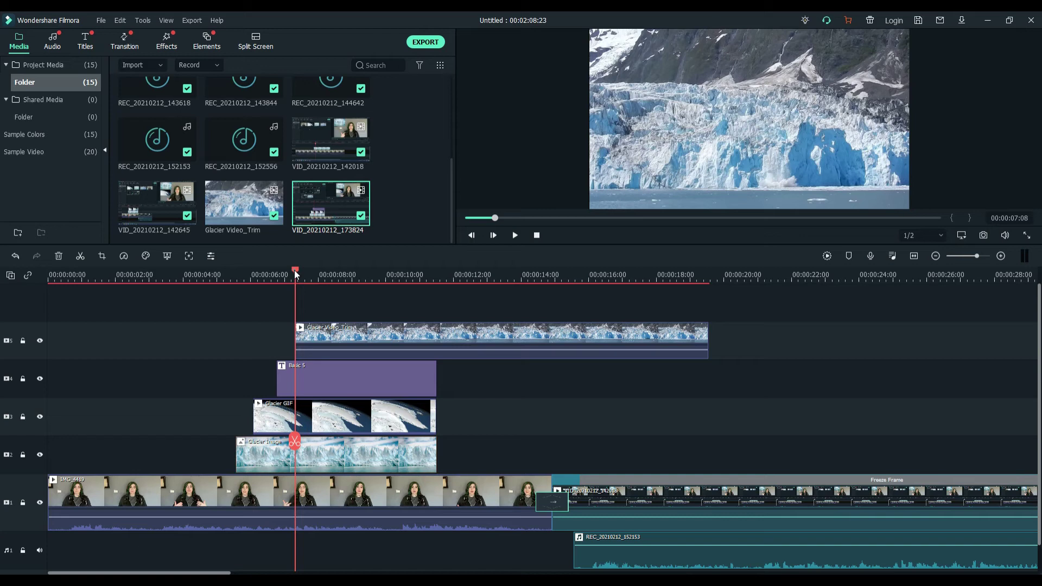
Split the Glacier Video_Trim and IMG_4419 clips at 00:00:11:13, where the title, GIF and image overlays end
{"action": "left_click_drag", "start_coordinate": [294, 269], "coordinate": [438, 272]}
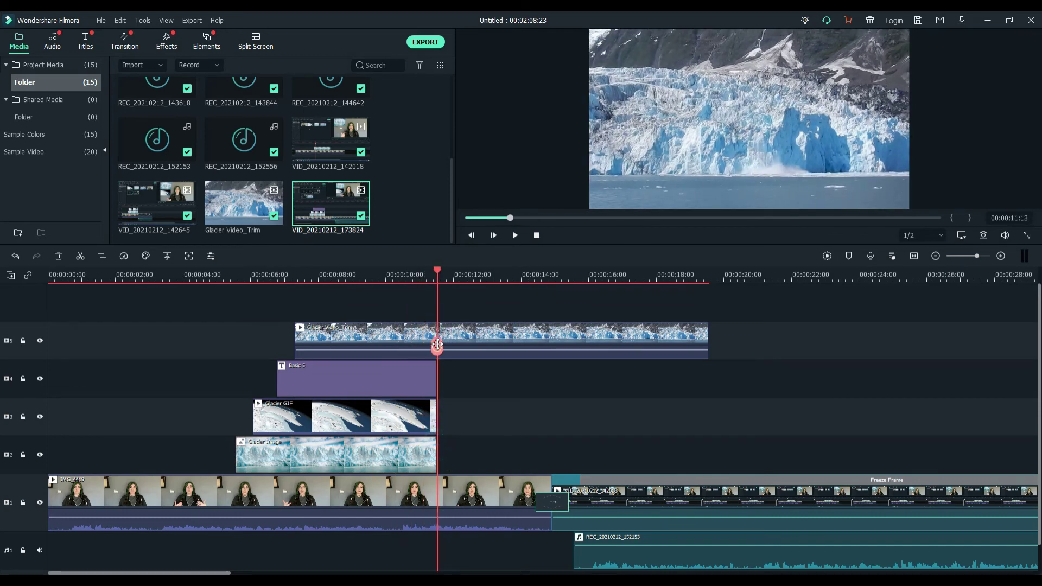
{"action": "left_click", "coordinate": [466, 341]}
{"action": "left_click", "coordinate": [467, 341]}
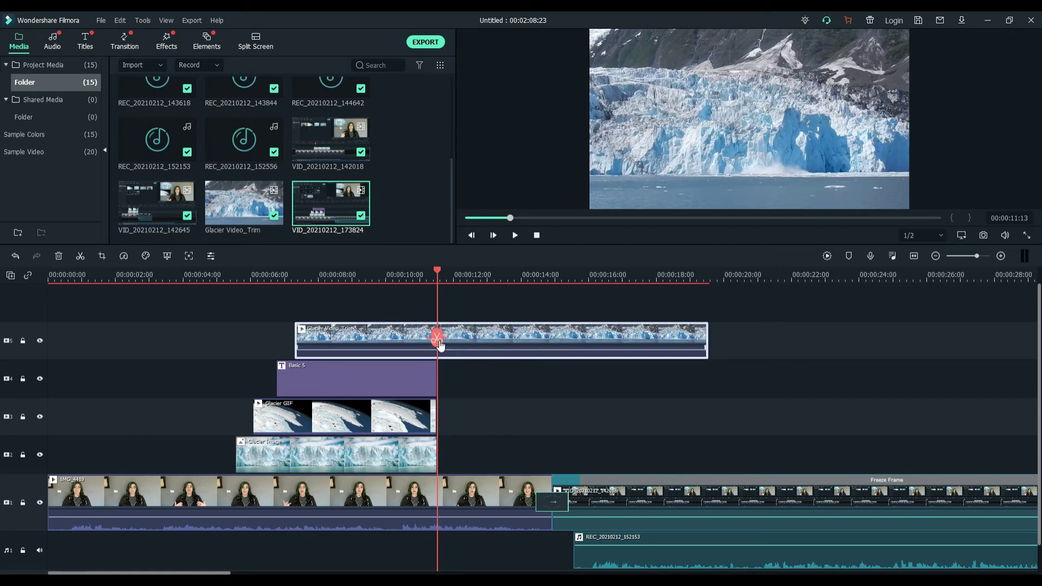
{"action": "left_click", "coordinate": [439, 341]}
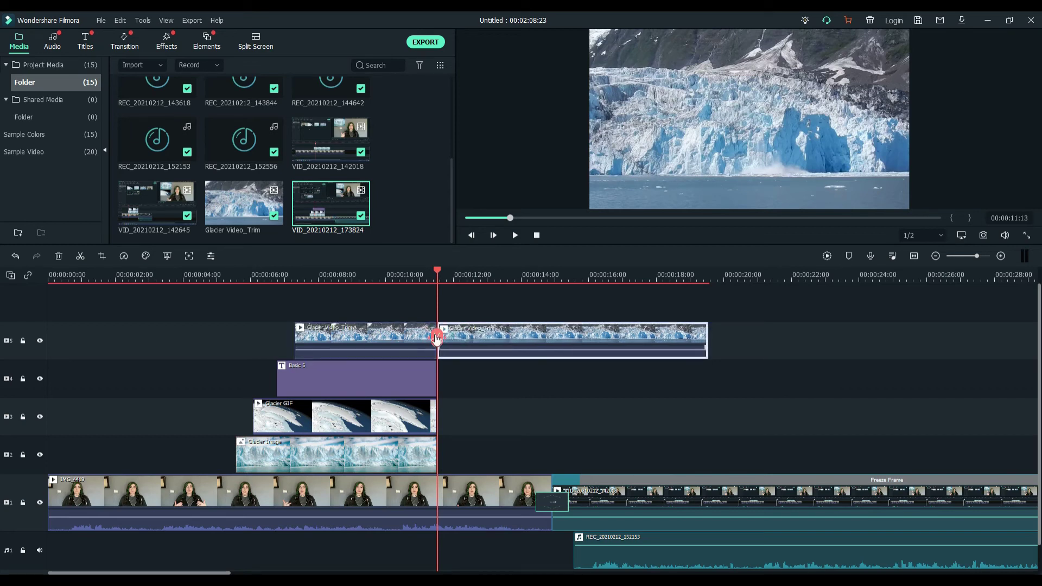
{"action": "left_click", "coordinate": [438, 510]}
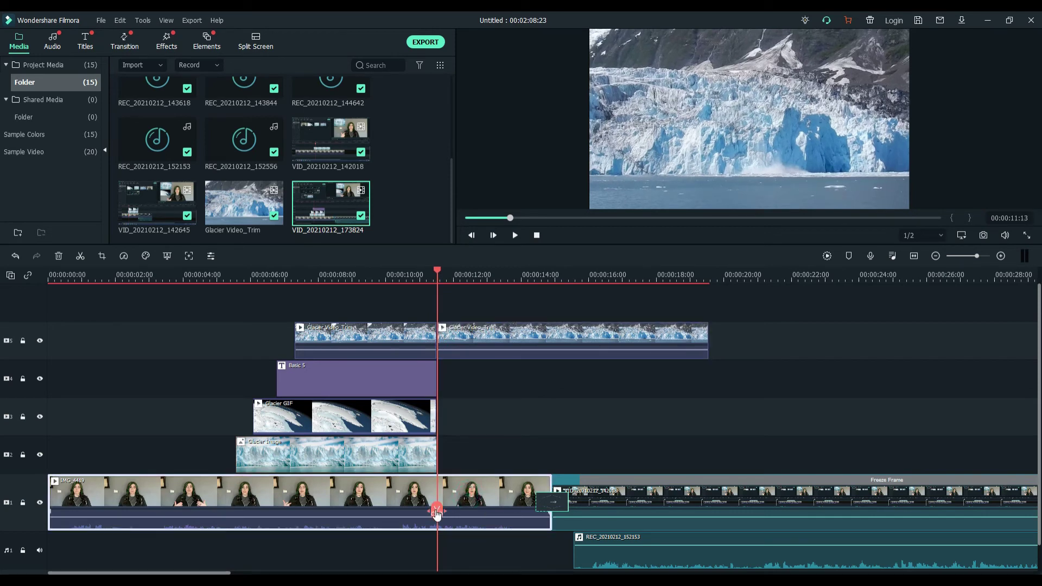
{"action": "left_click", "coordinate": [437, 511]}
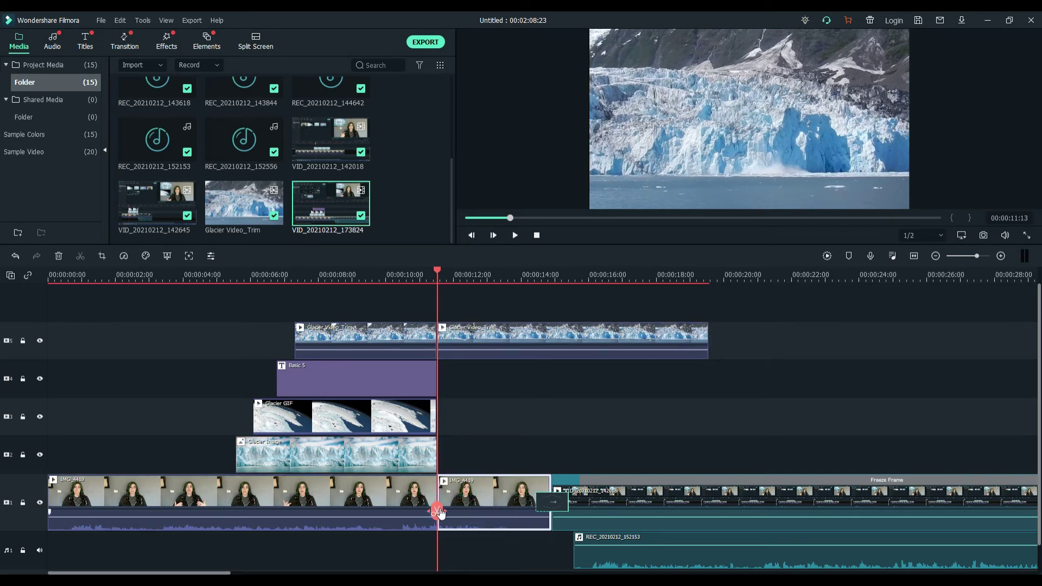
Shrink the first Glacier Video_Trim segment to a small overlay beside the presenter, opposite the glacier image, and shift it slightly down
{"action": "left_click_drag", "start_coordinate": [438, 269], "coordinate": [234, 288]}
{"action": "left_click", "coordinate": [370, 333]}
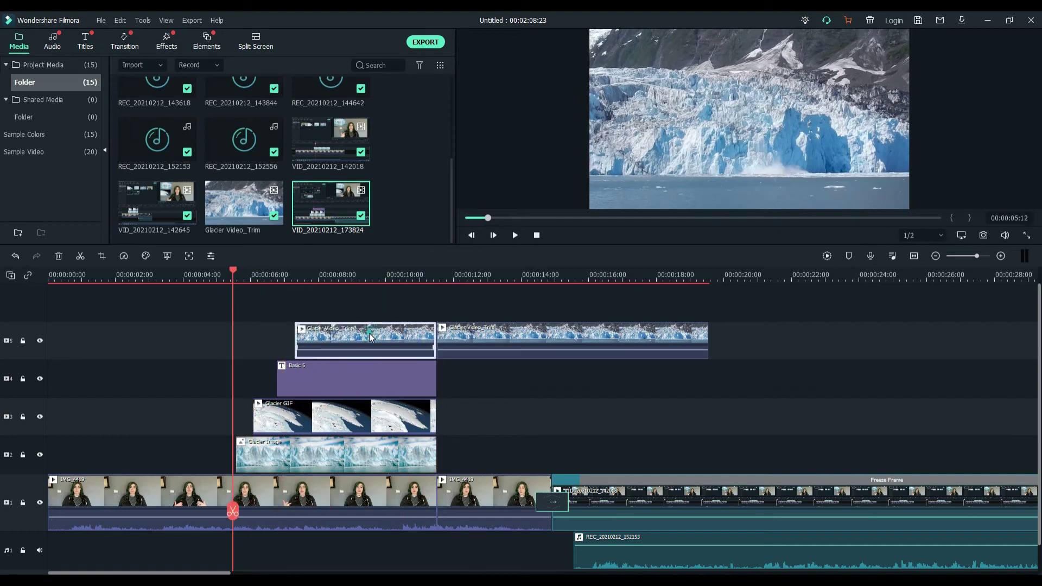
{"action": "left_click_drag", "start_coordinate": [234, 272], "coordinate": [305, 276]}
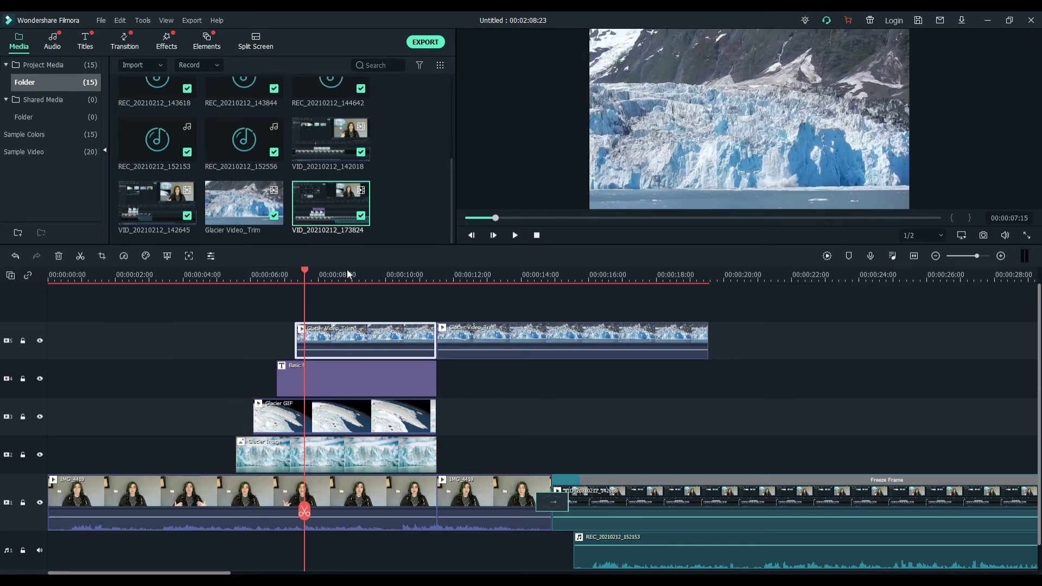
{"action": "left_click", "coordinate": [683, 164]}
{"action": "left_click_drag", "start_coordinate": [588, 209], "coordinate": [792, 101]}
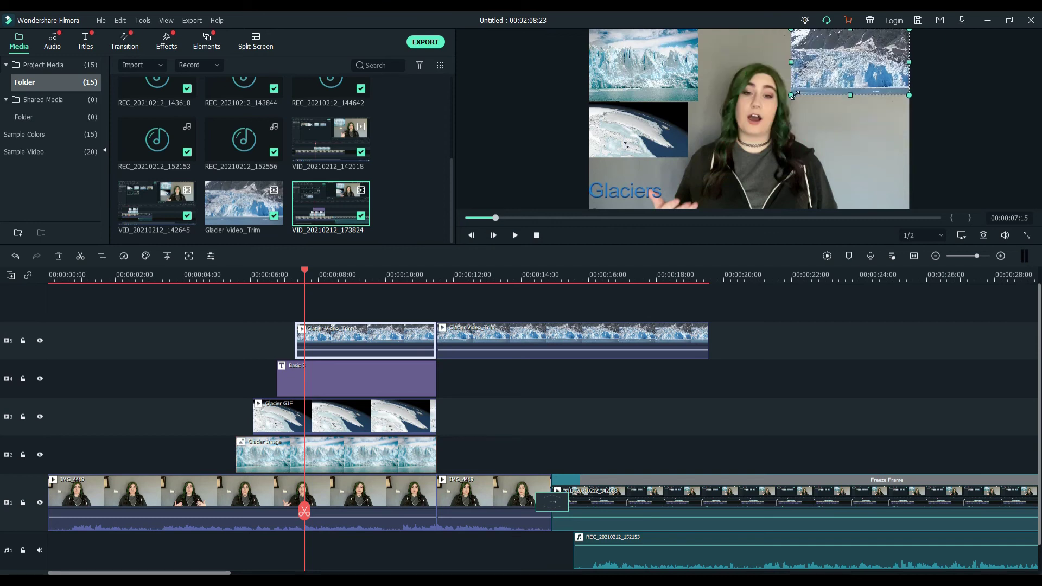
{"action": "left_click_drag", "start_coordinate": [850, 85], "coordinate": [850, 122]}
Inspect the second Glacier Video_Trim segment and the IMG_4419 segment beneath it at 00:00:11:20
{"action": "left_click_drag", "start_coordinate": [313, 268], "coordinate": [447, 275]}
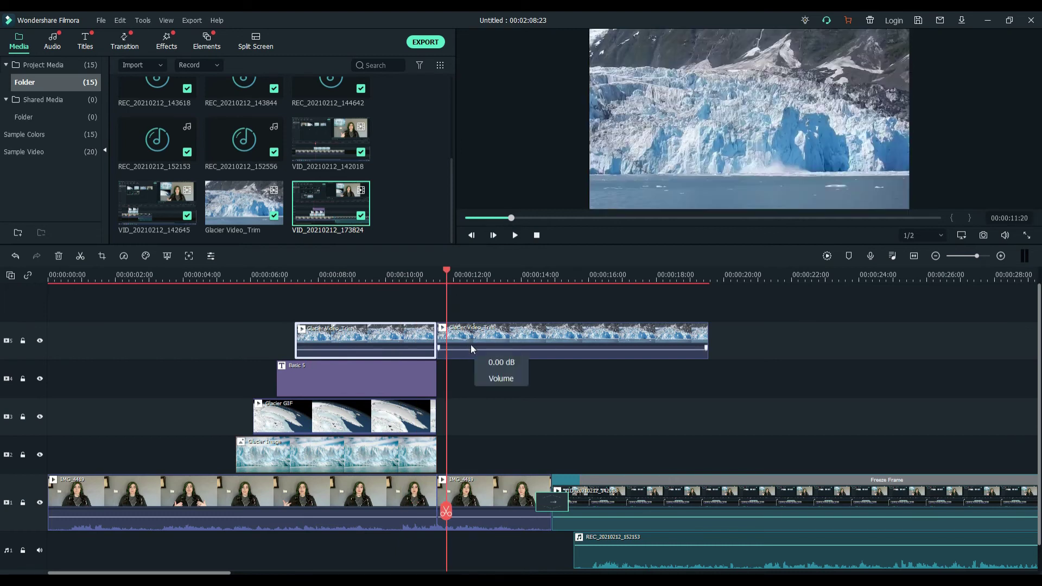
{"action": "left_click", "coordinate": [472, 337]}
{"action": "left_click", "coordinate": [485, 492]}
Use the Track Manager to add 1 video track below Track 1 and 0 audio tracks
{"action": "scroll", "coordinate": [244, 464], "scroll_direction": "down", "scroll_amount": 2}
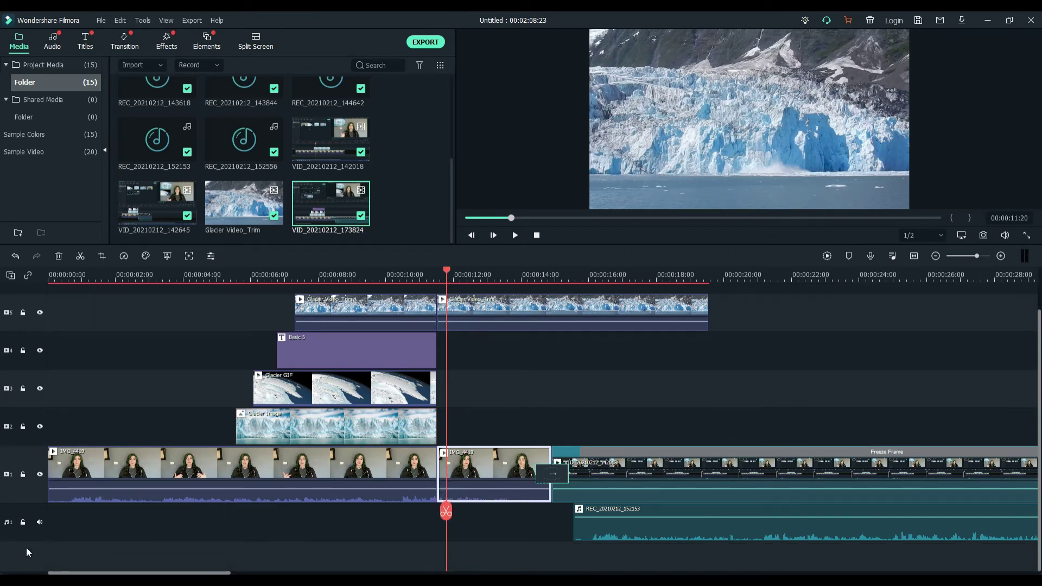
{"action": "right_click", "coordinate": [26, 548]}
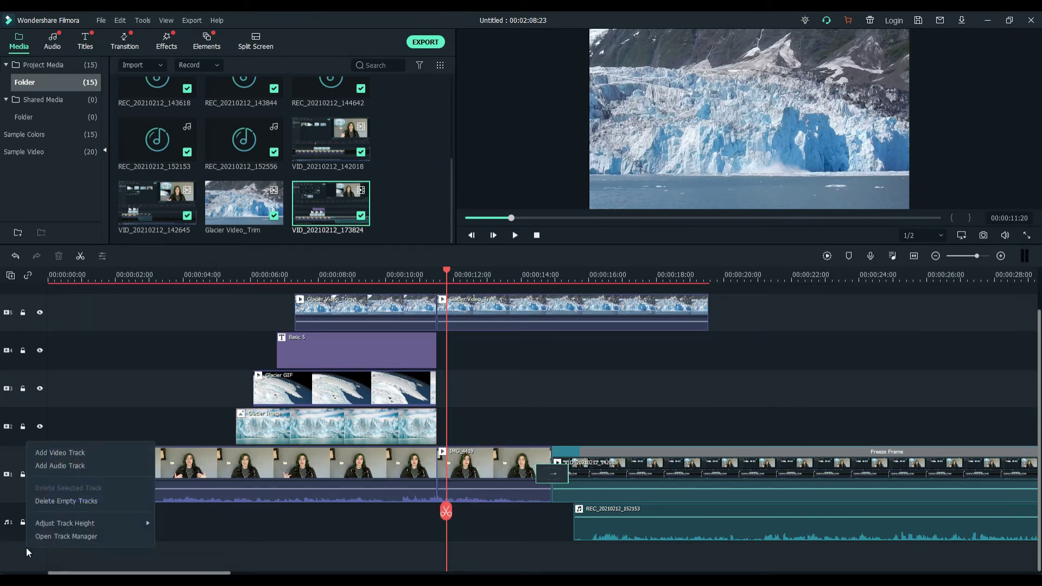
{"action": "left_click", "coordinate": [69, 536]}
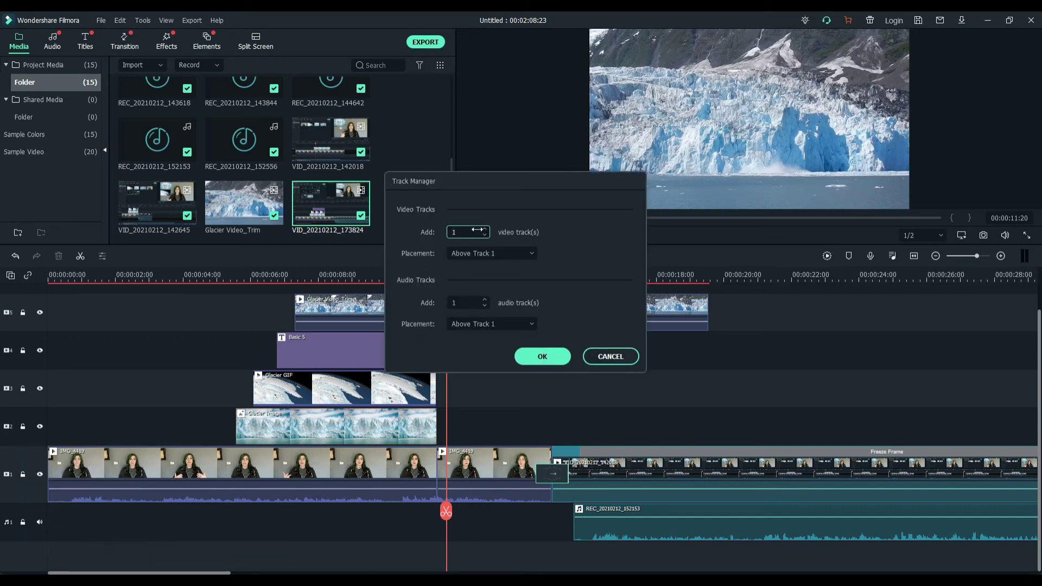
{"action": "left_click", "coordinate": [489, 253]}
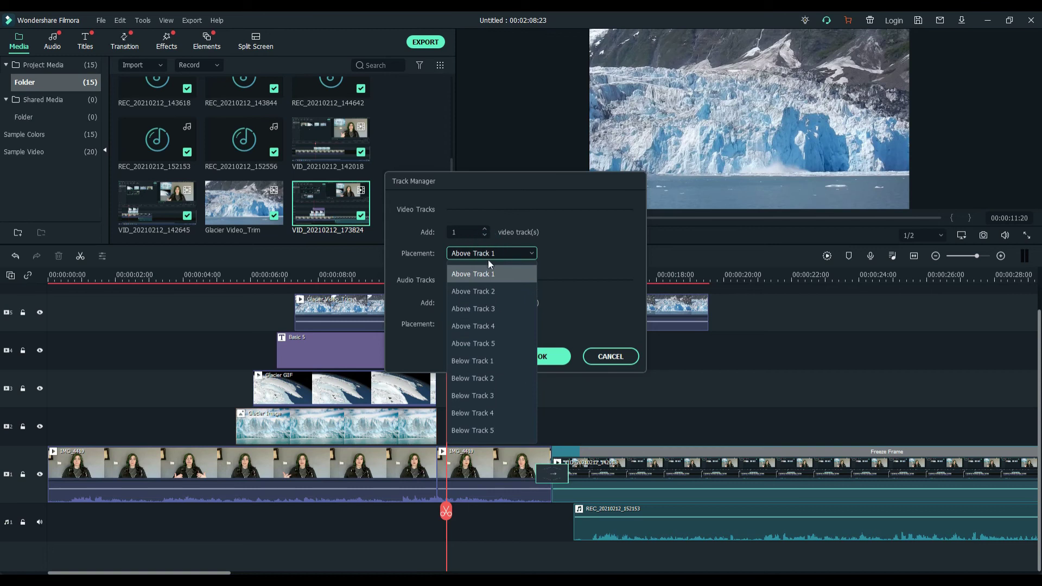
{"action": "left_click", "coordinate": [480, 362]}
{"action": "left_click", "coordinate": [472, 303]}
{"action": "left_click", "coordinate": [484, 305]}
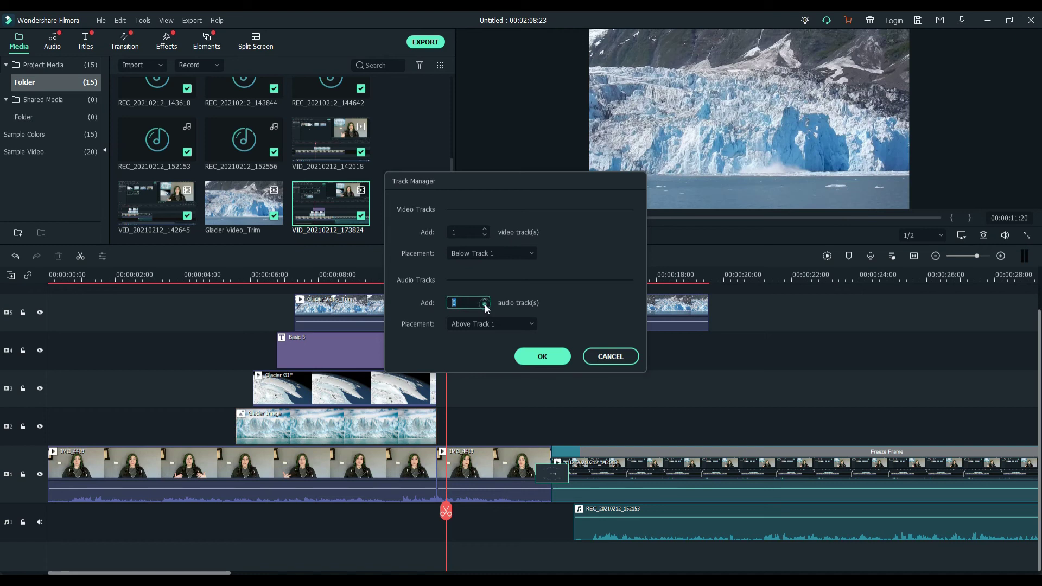
{"action": "left_click", "coordinate": [543, 356]}
Move the second Glacier Video_Trim segment onto the new empty video track beneath the IMG_4419 clips, keeping its start time
{"action": "scroll", "coordinate": [545, 369], "scroll_direction": "down", "scroll_amount": 1}
{"action": "scroll", "coordinate": [545, 370], "scroll_direction": "up", "scroll_amount": 1}
{"action": "left_click_drag", "start_coordinate": [507, 310], "coordinate": [506, 512]}
At 00:00:12:01, shrink the second IMG_4419 segment to a small picture-in-picture in the frame's lower-right corner, over the glacier video
{"action": "mouse_move", "coordinate": [447, 269]}
{"action": "left_mouse_down"}
{"action": "mouse_move", "coordinate": [395, 272]}
{"action": "mouse_move", "coordinate": [457, 274]}
{"action": "left_mouse_up"}
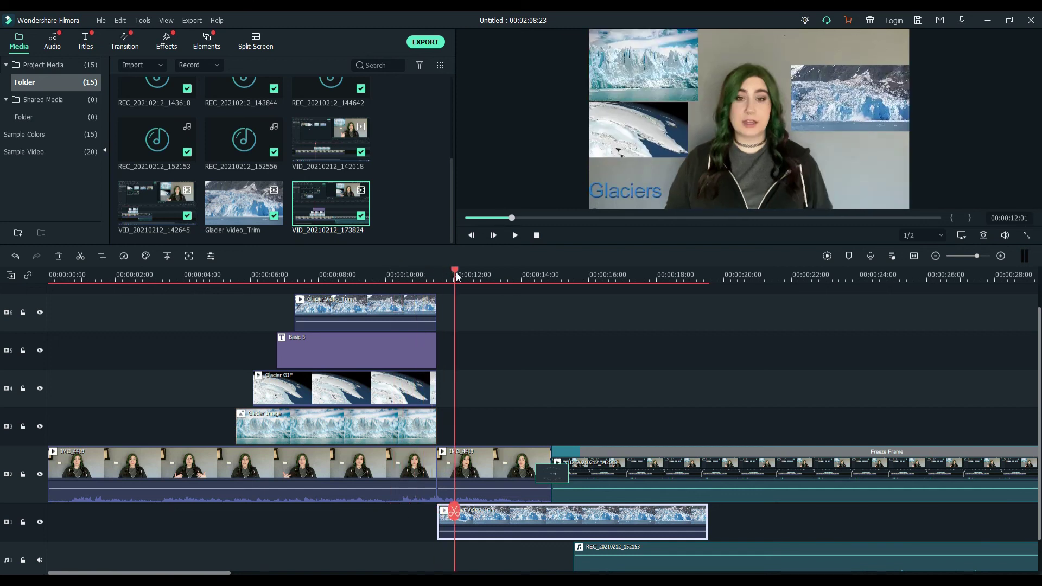
{"action": "left_click", "coordinate": [614, 184]}
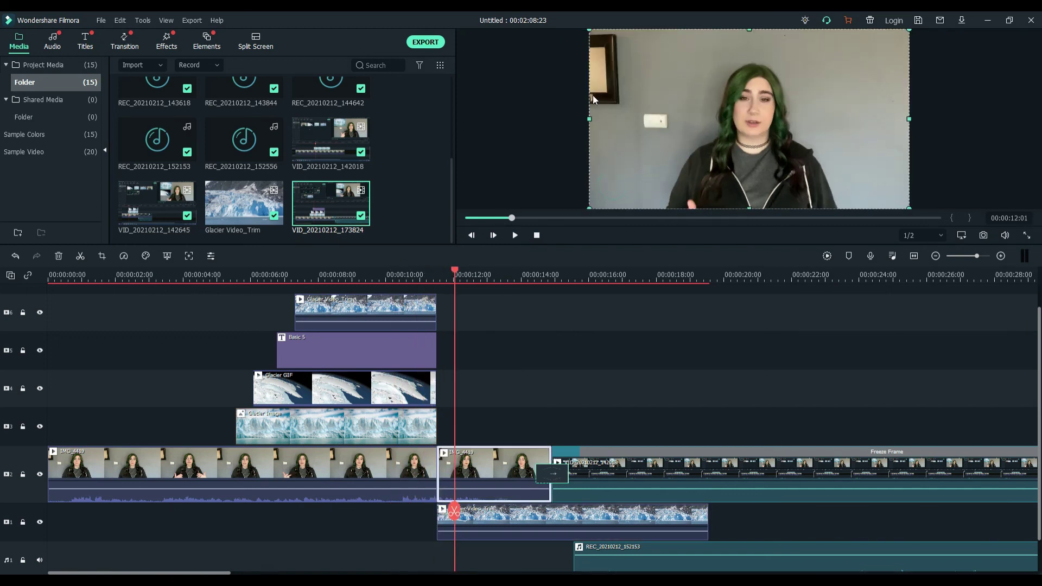
{"action": "left_click_drag", "start_coordinate": [590, 31], "coordinate": [796, 175]}
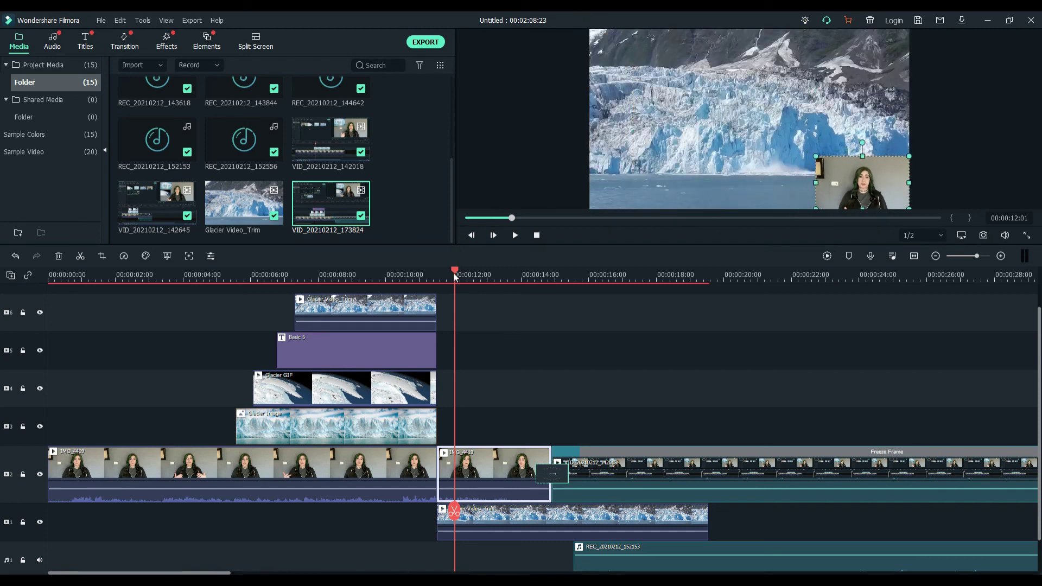
Play the layered sequence from 00:00:04:01 to review the overlays and the picture-in-picture section
{"action": "left_click_drag", "start_coordinate": [453, 272], "coordinate": [175, 267]}
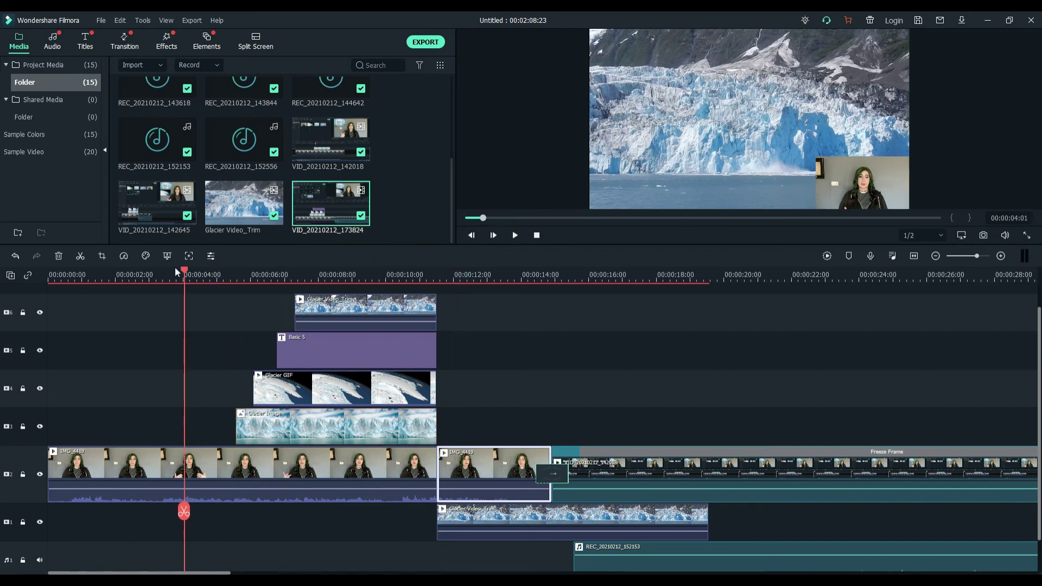
{"action": "left_click", "coordinate": [515, 236]}
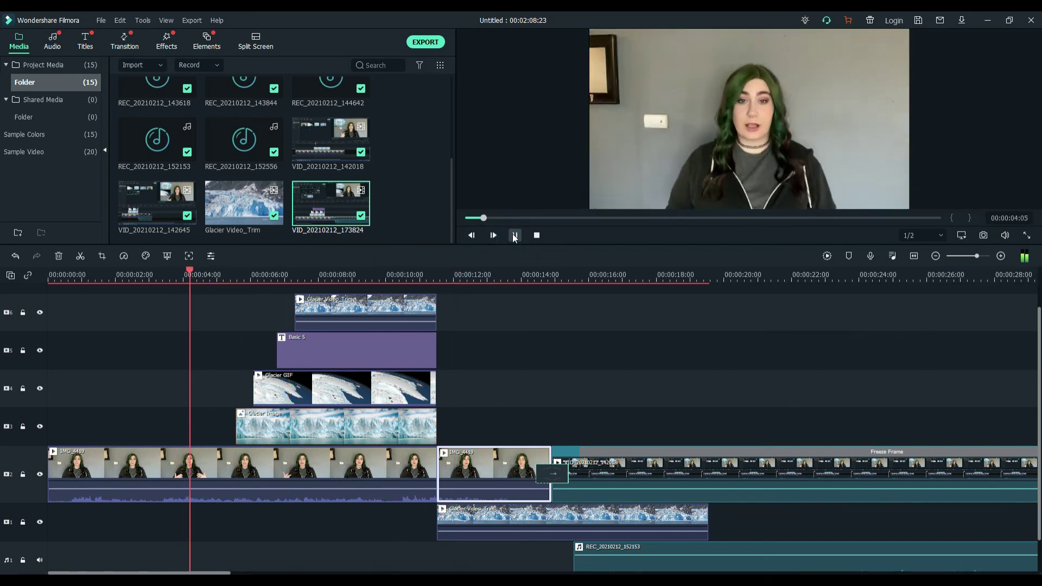